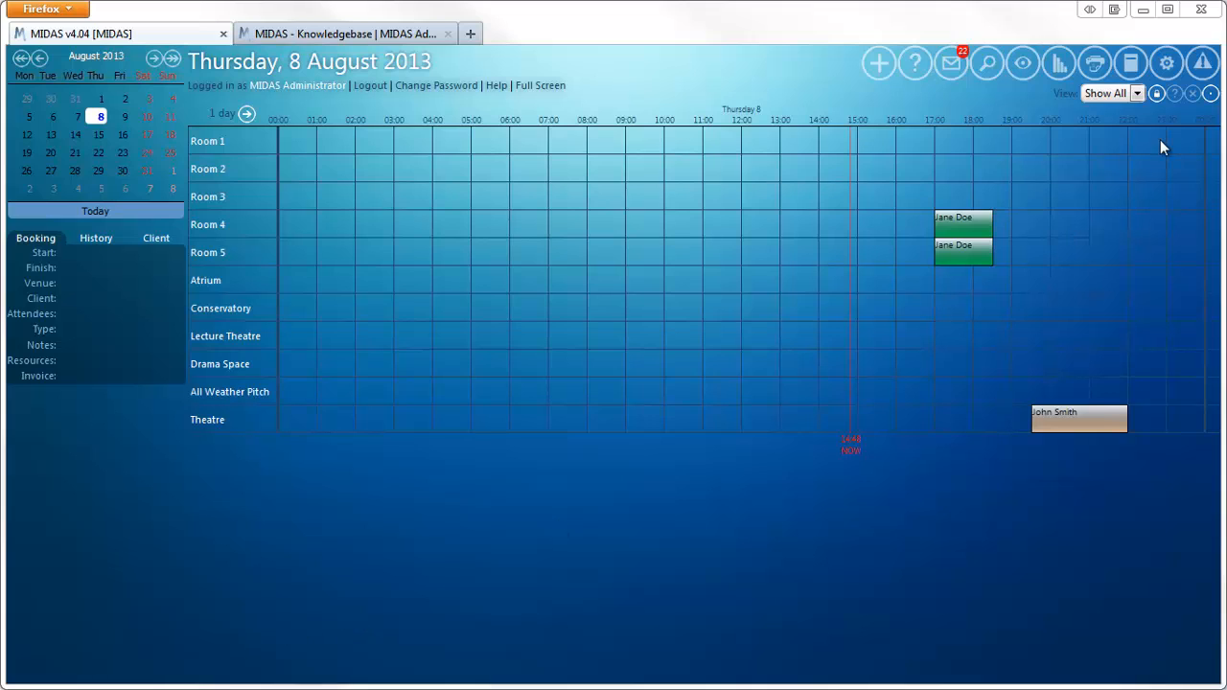
- Open the Web Calendars addon from the admin options' Manage Addons page
click(1167, 65)
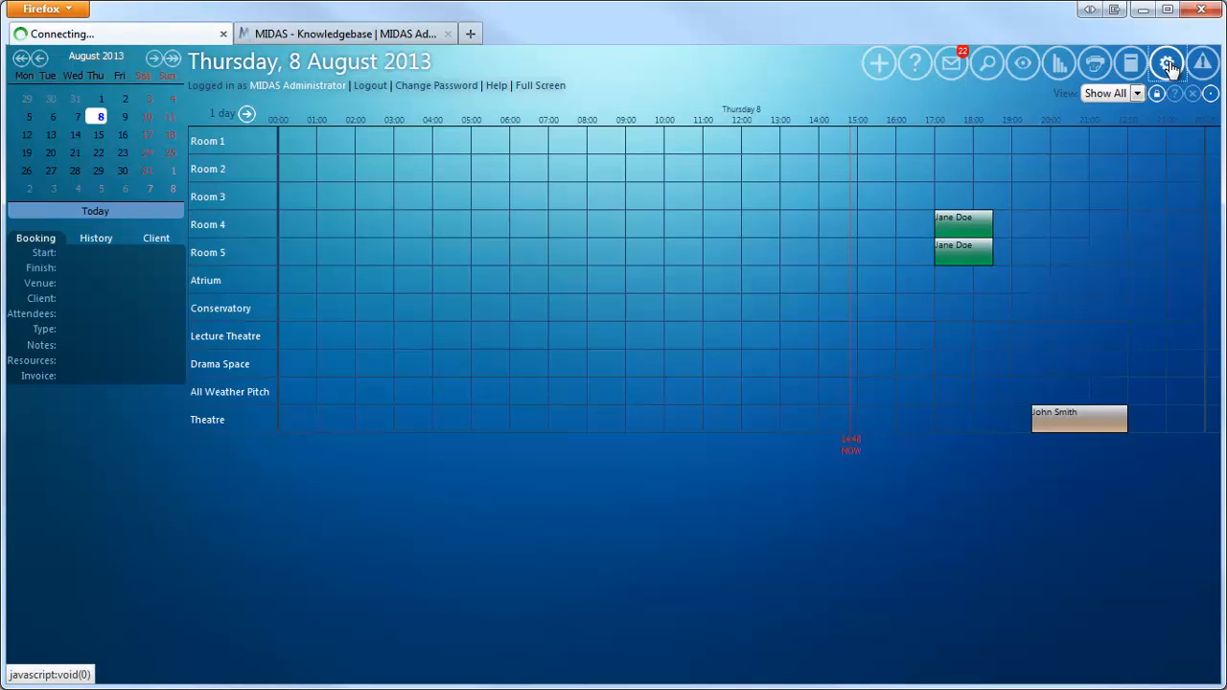
click(363, 142)
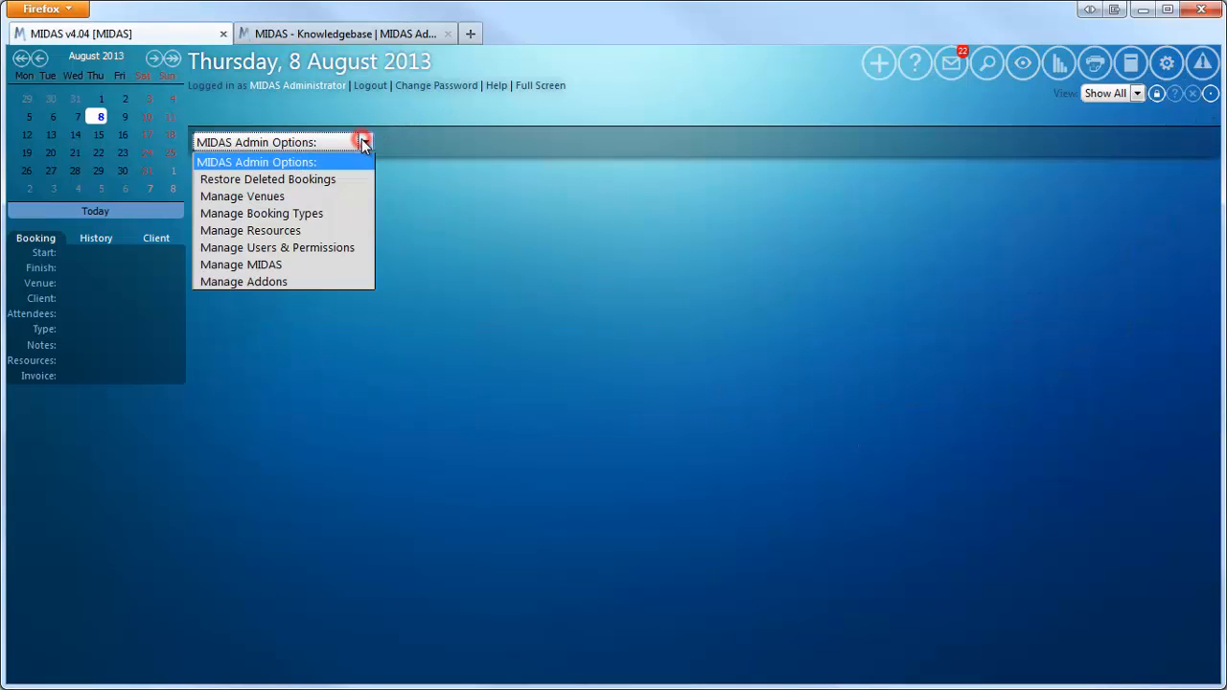
click(326, 283)
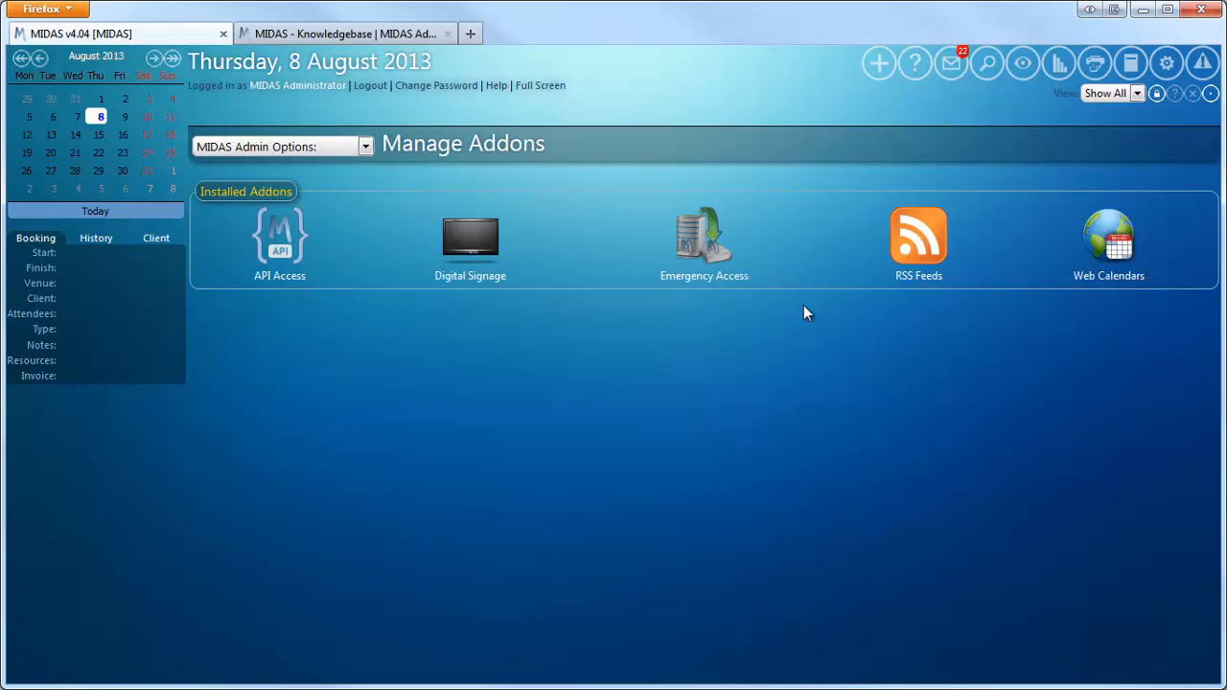
click(1107, 242)
drag(1210, 283, 1213, 417)
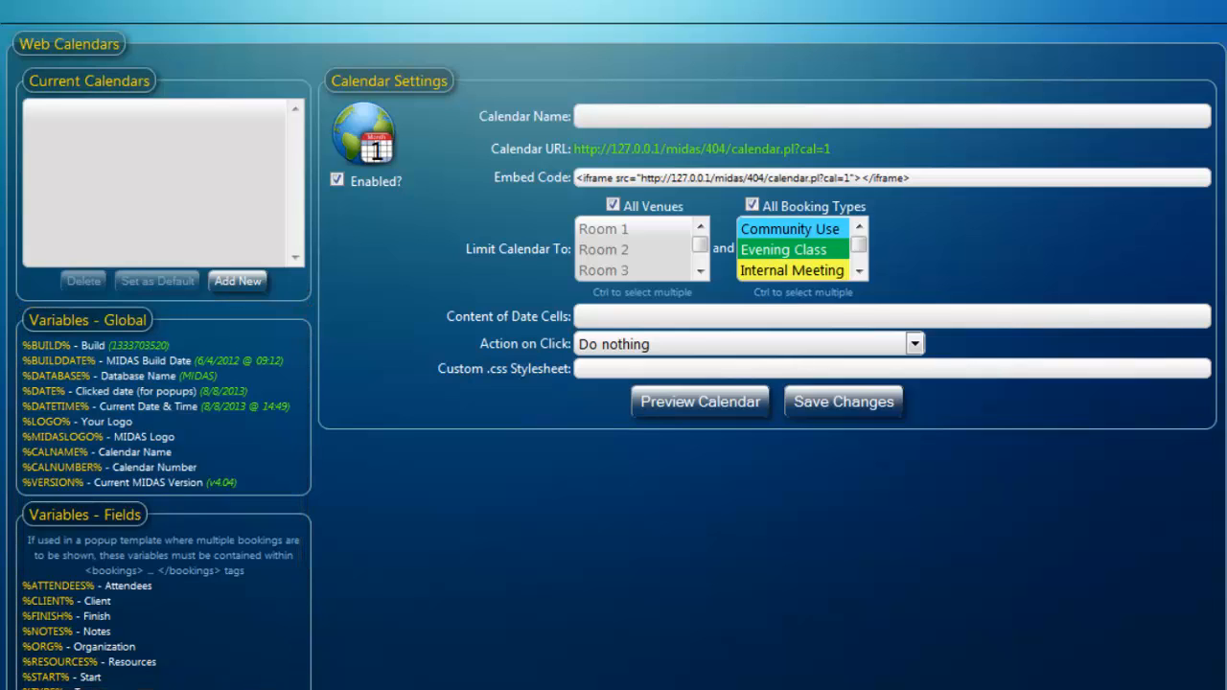
- Set the content of date cells to %START% - %VENUE%
click(807, 317)
text(%STA)
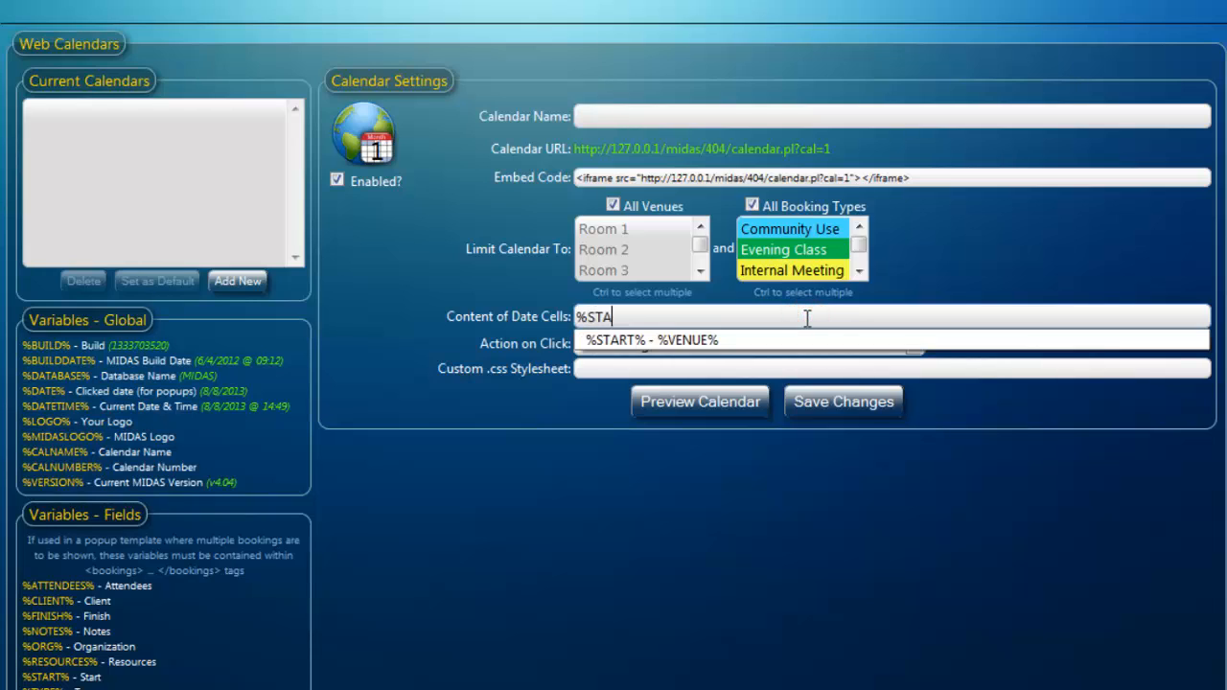
text(RT% - %VENUE%)
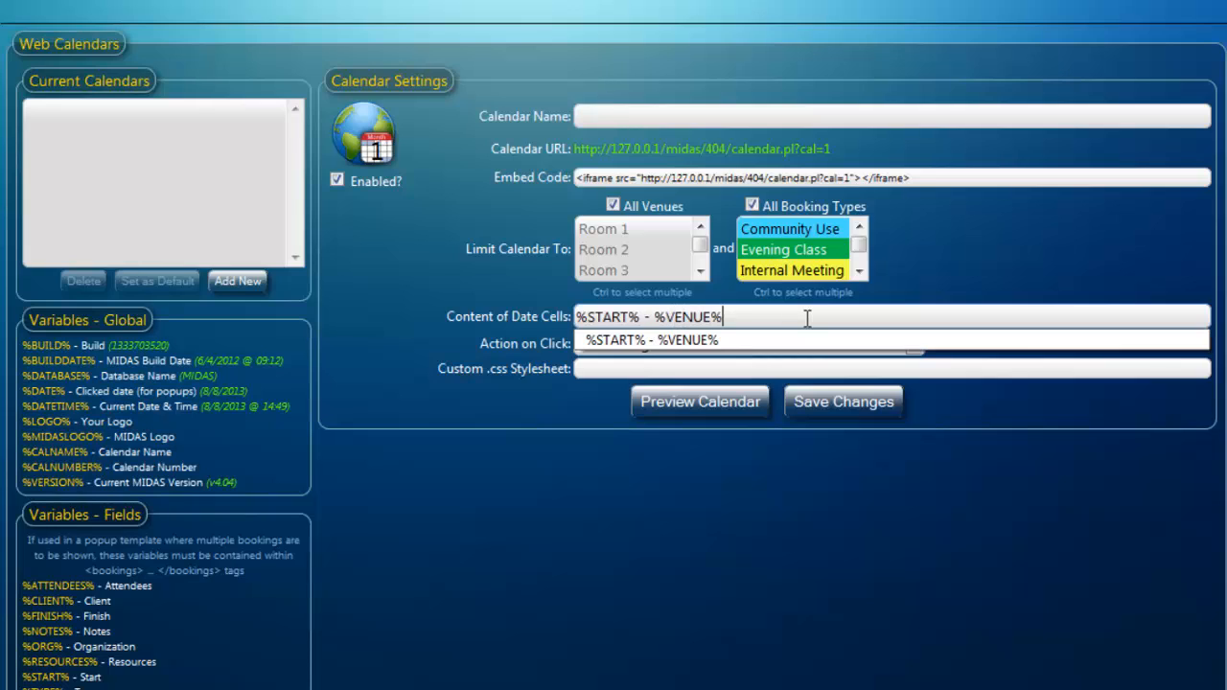
- Preview the web calendar and return to the admin tab
click(921, 503)
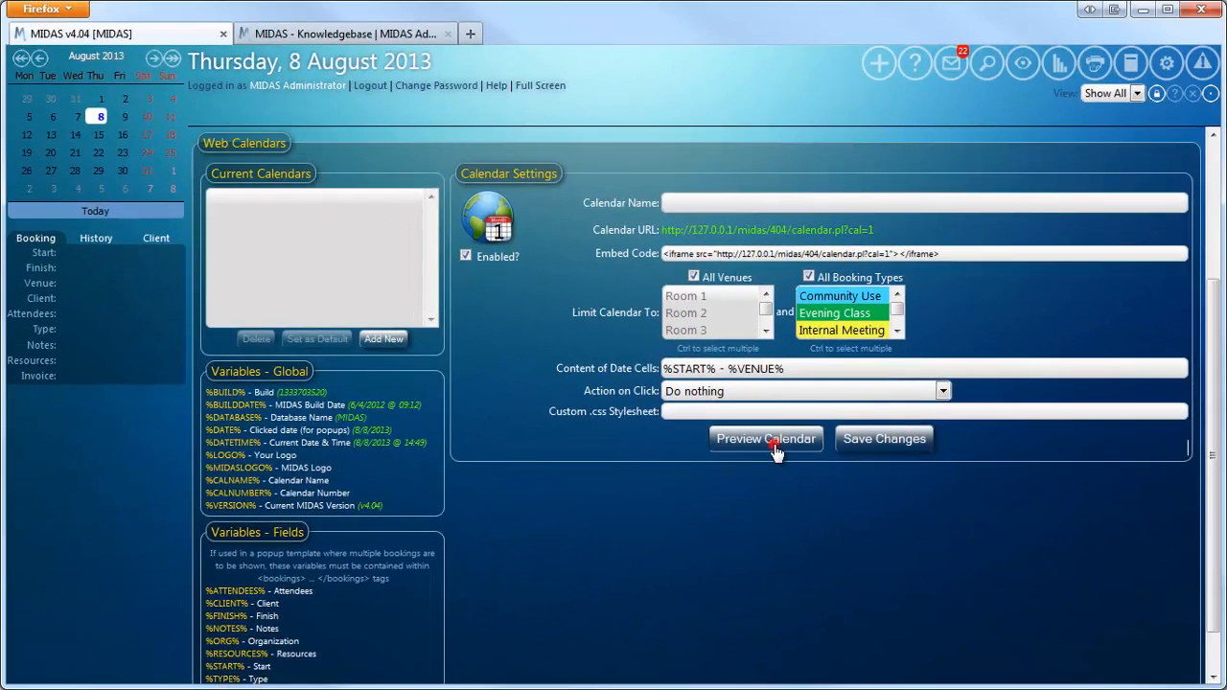
click(710, 409)
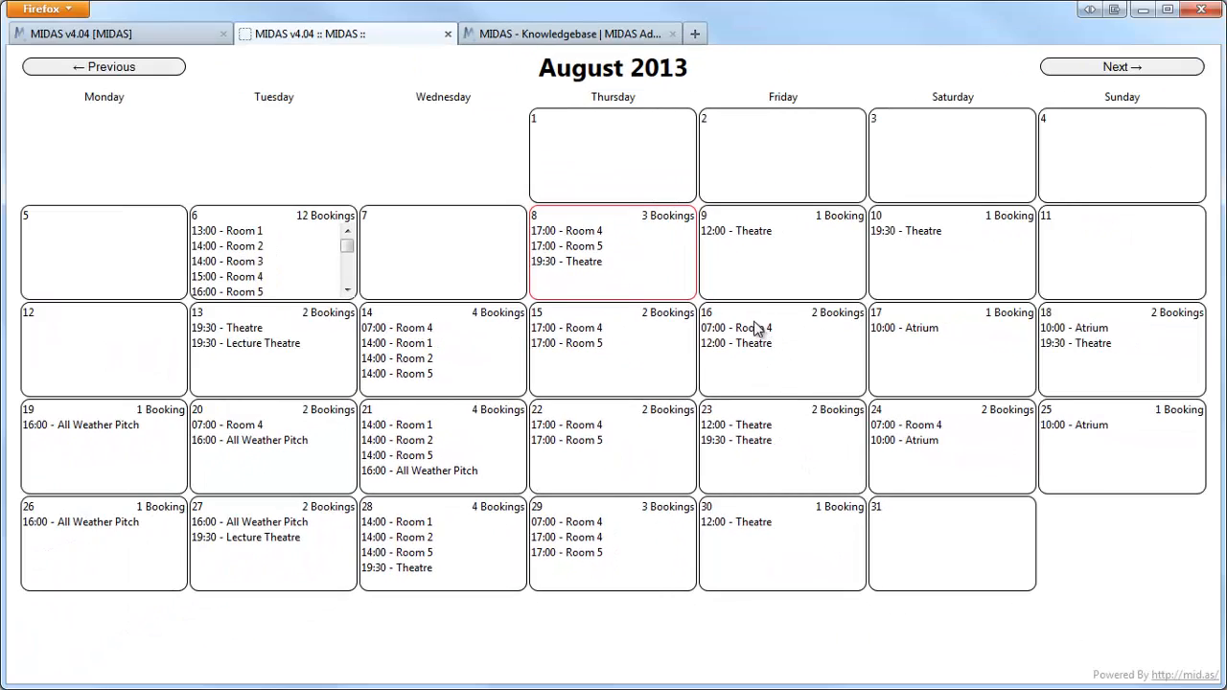
click(129, 33)
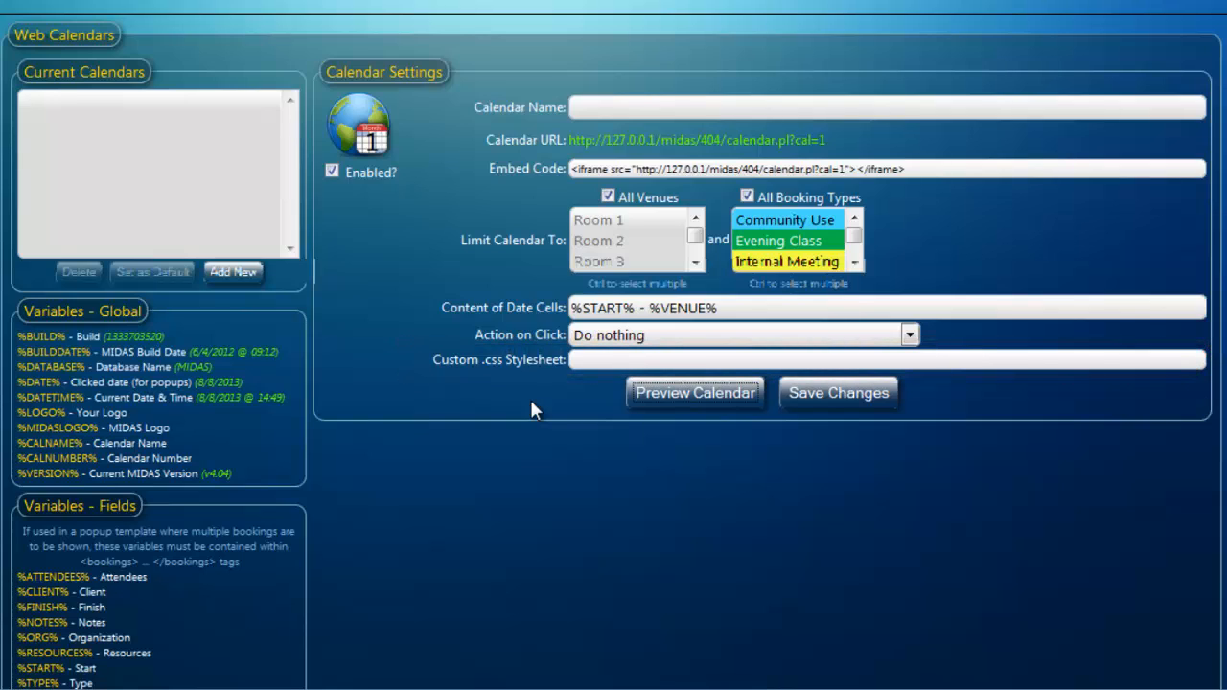
- Preview the calendar with cal2.css as custom stylesheet, then clear the stylesheet field
click(585, 363)
text(cal)
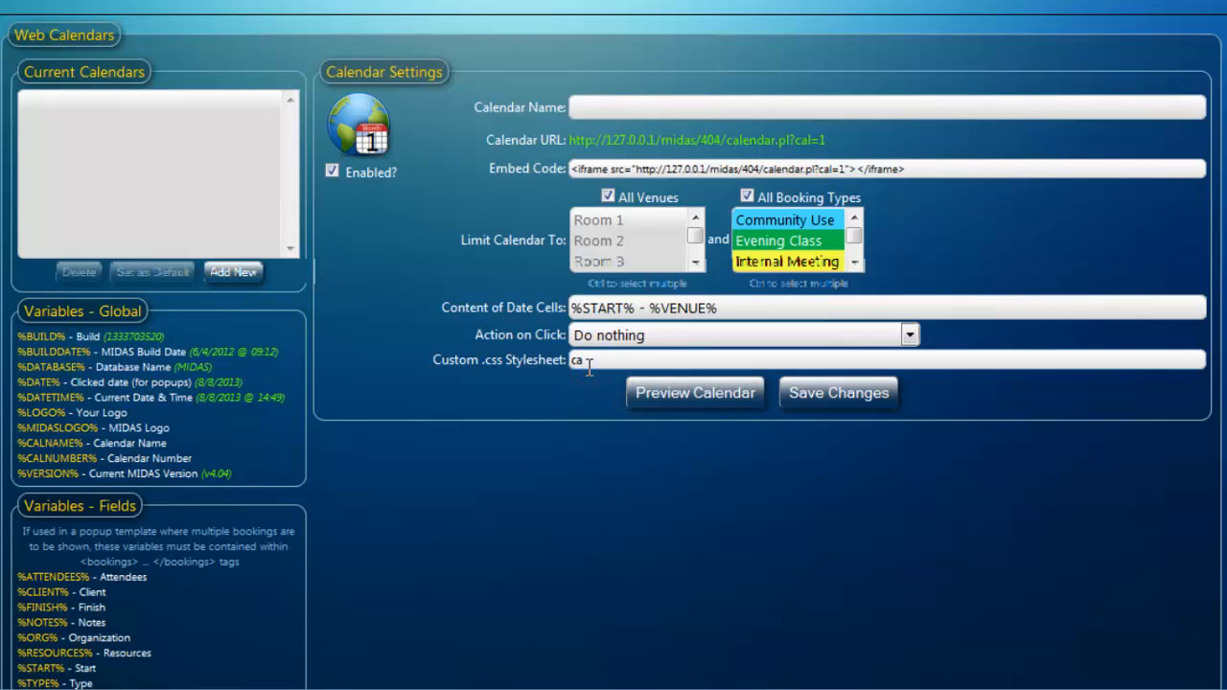
text(2.css)
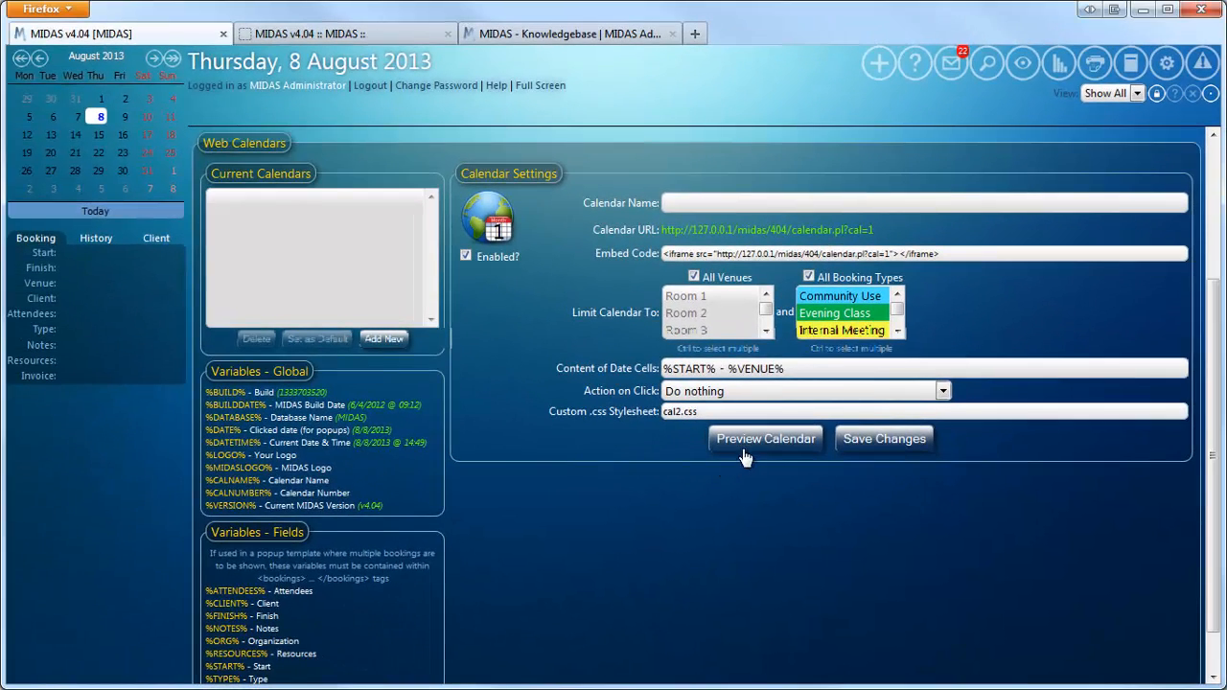
click(756, 440)
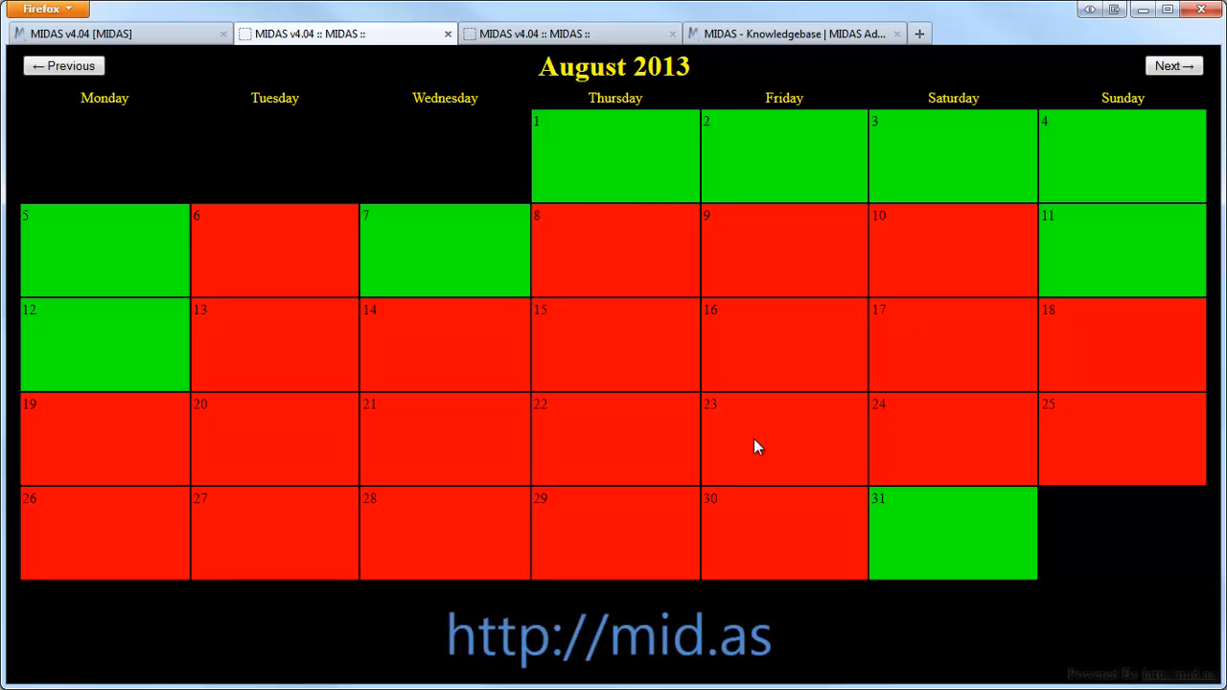
click(150, 36)
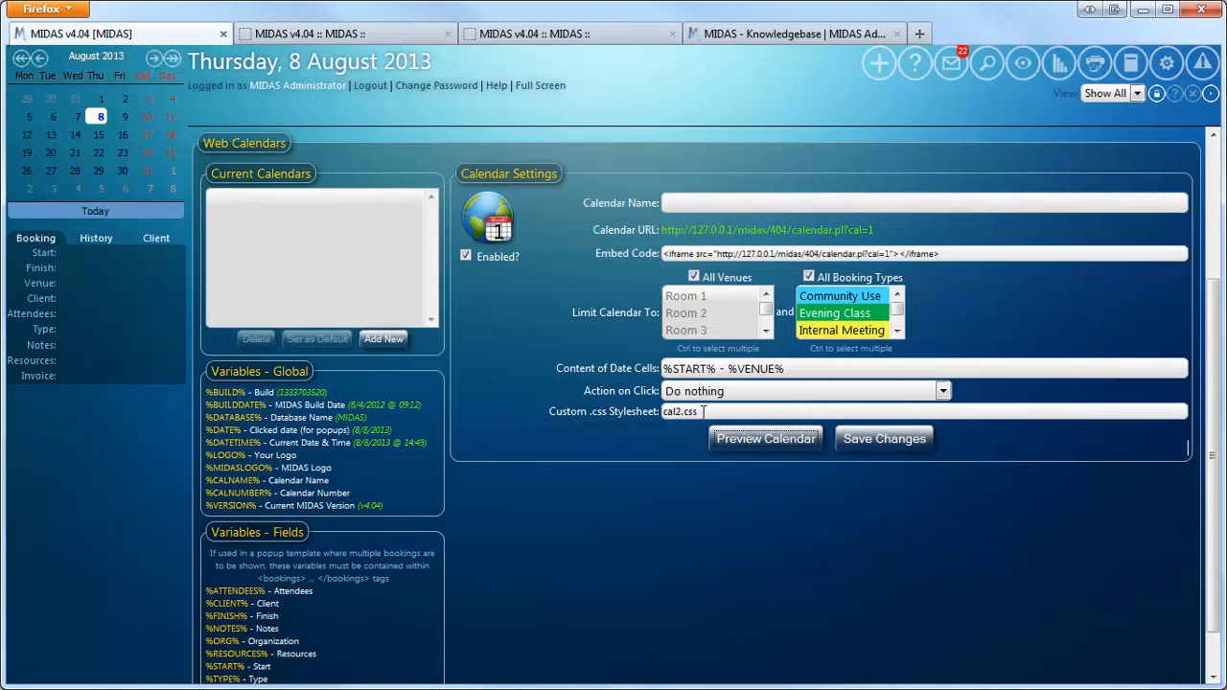
drag(703, 412, 663, 412)
key(BackSpace)
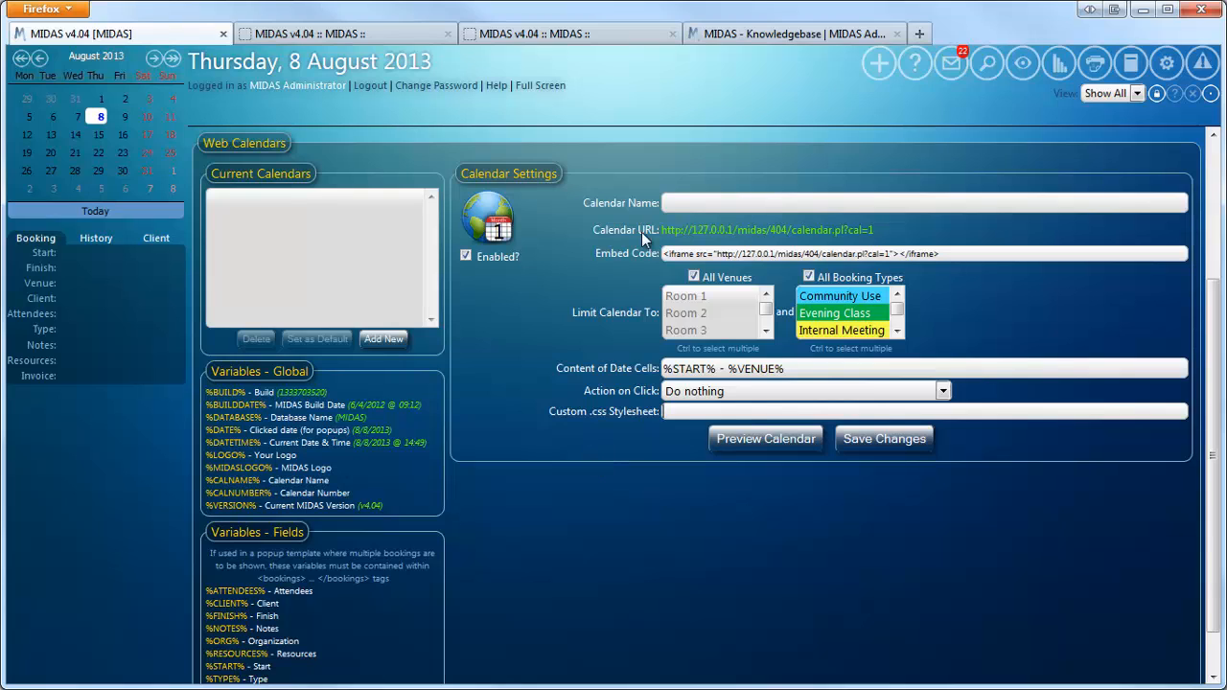
- Name the calendar Calendar One and save the settings
click(668, 202)
text(Ca)
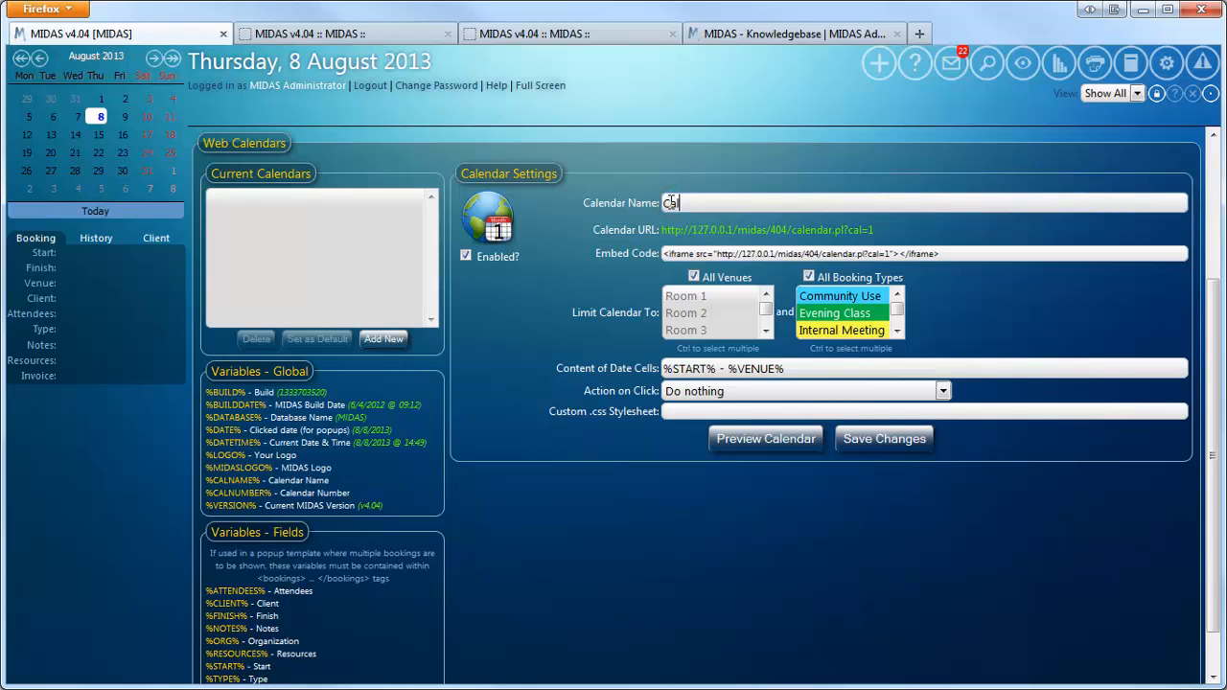
text(lendar One)
click(869, 450)
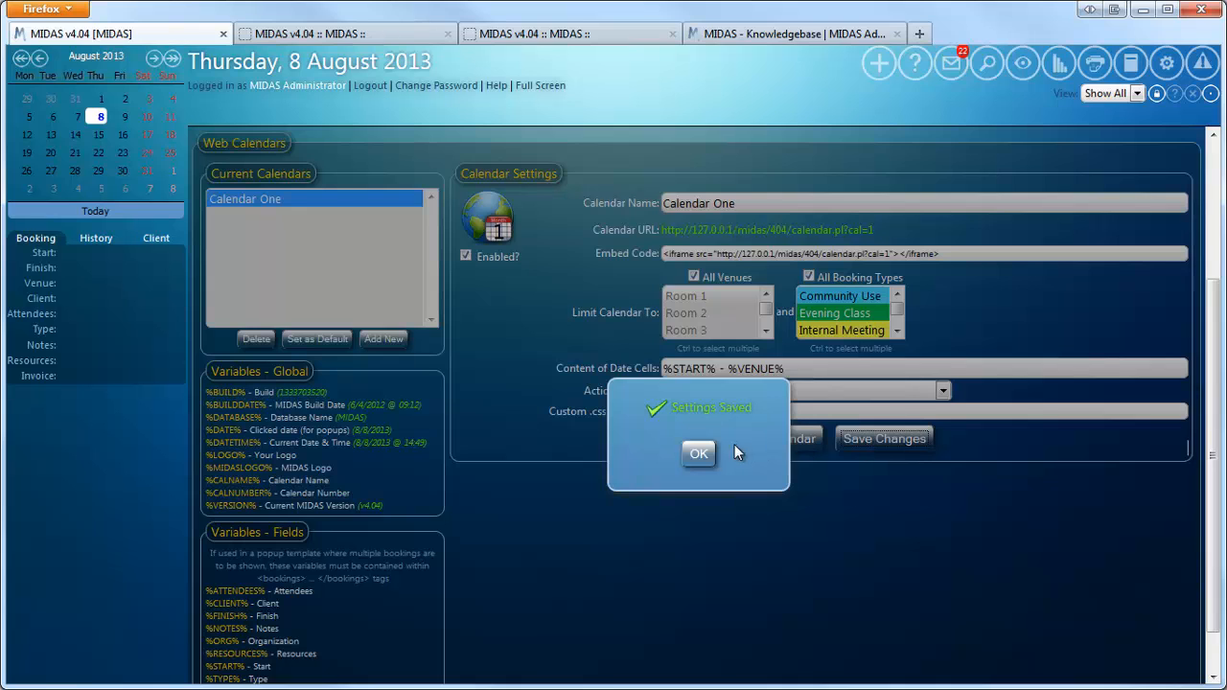
click(706, 452)
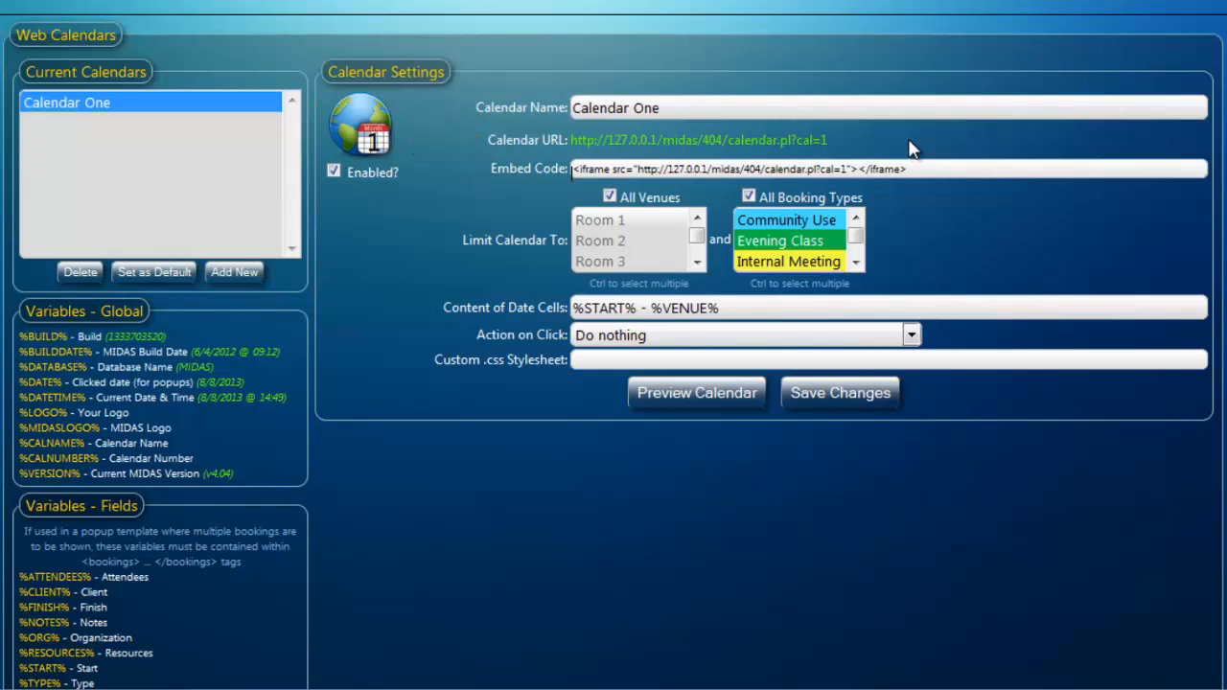
- Limit the calendar to the Theatre venue only and preview it
click(922, 169)
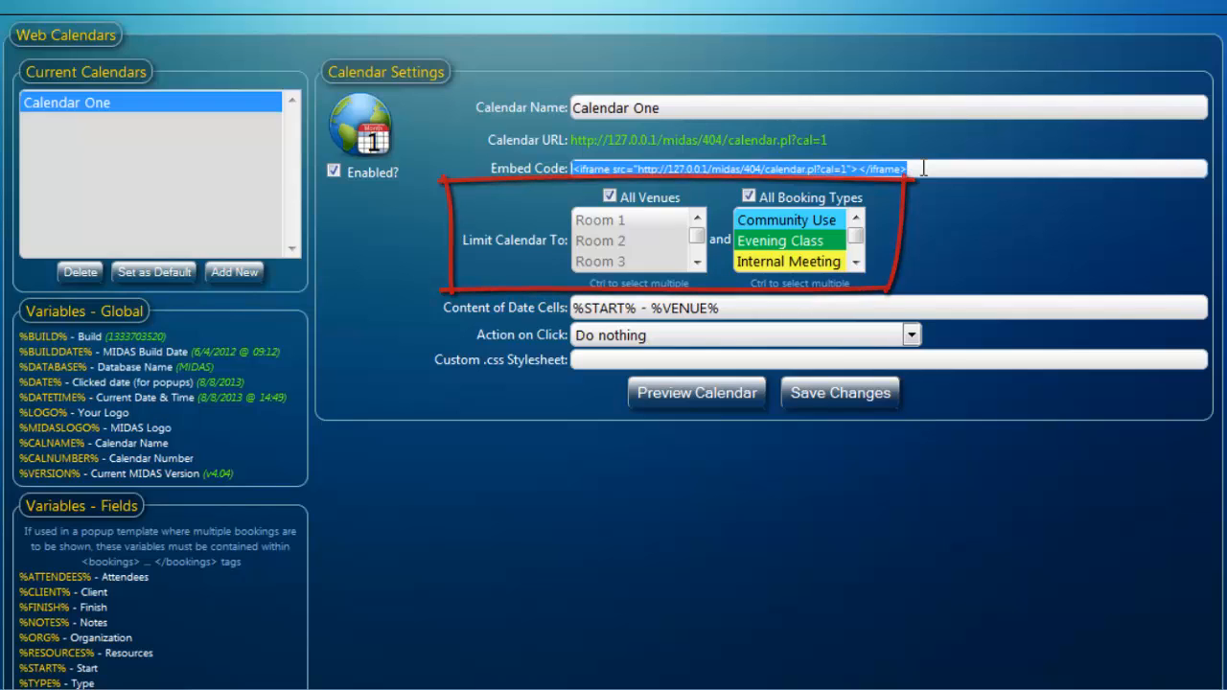
click(611, 198)
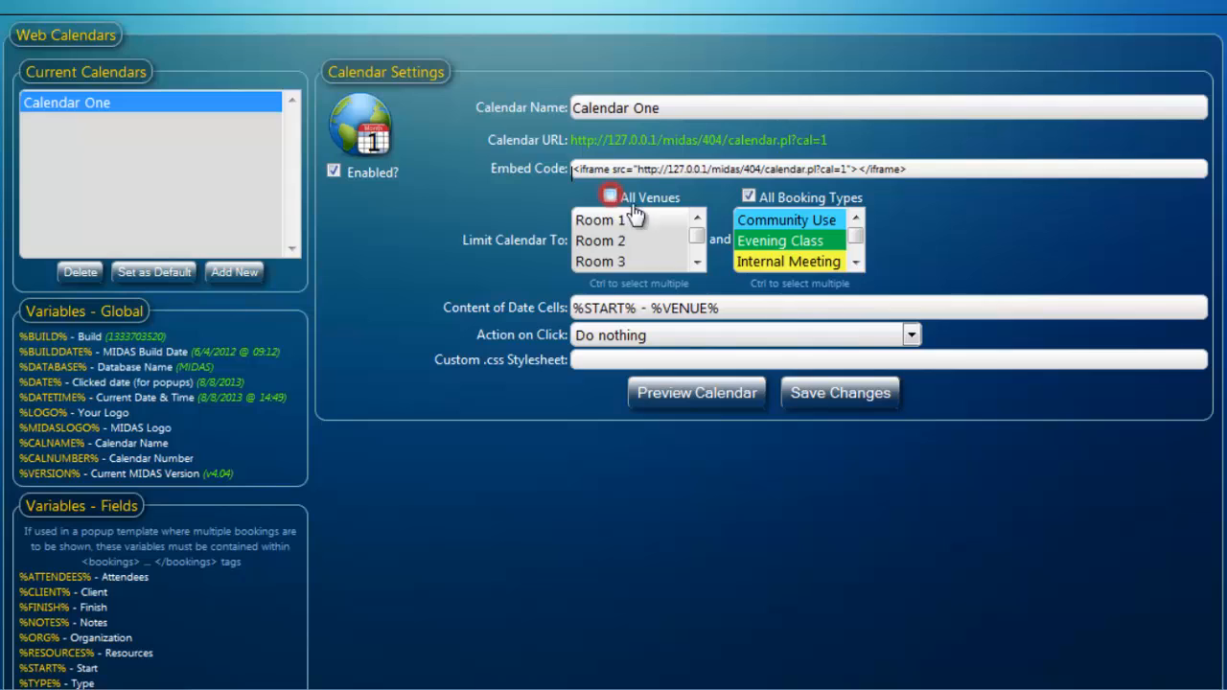
drag(698, 233, 697, 243)
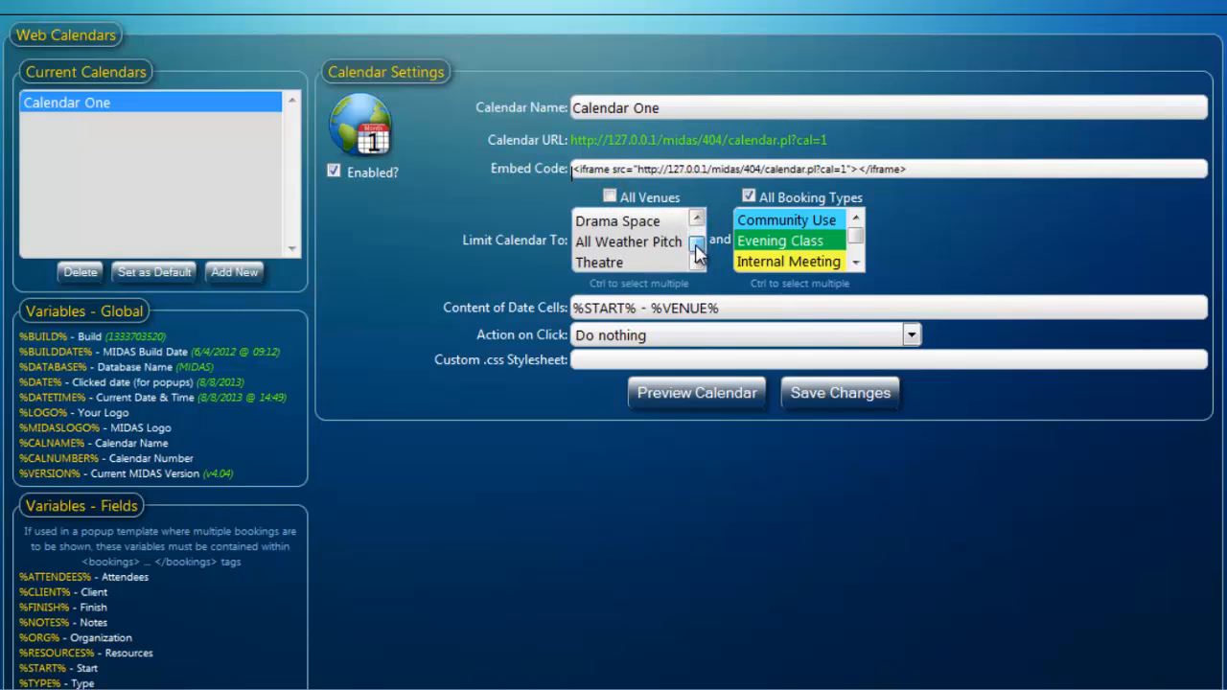
click(596, 264)
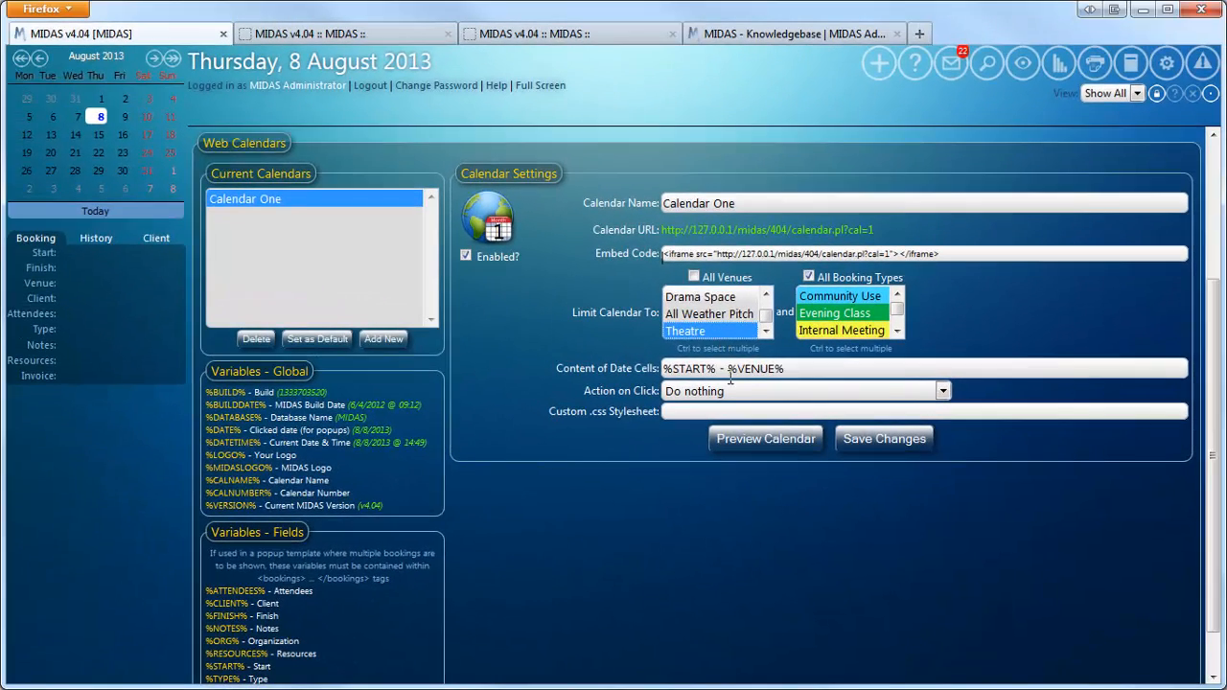
click(758, 439)
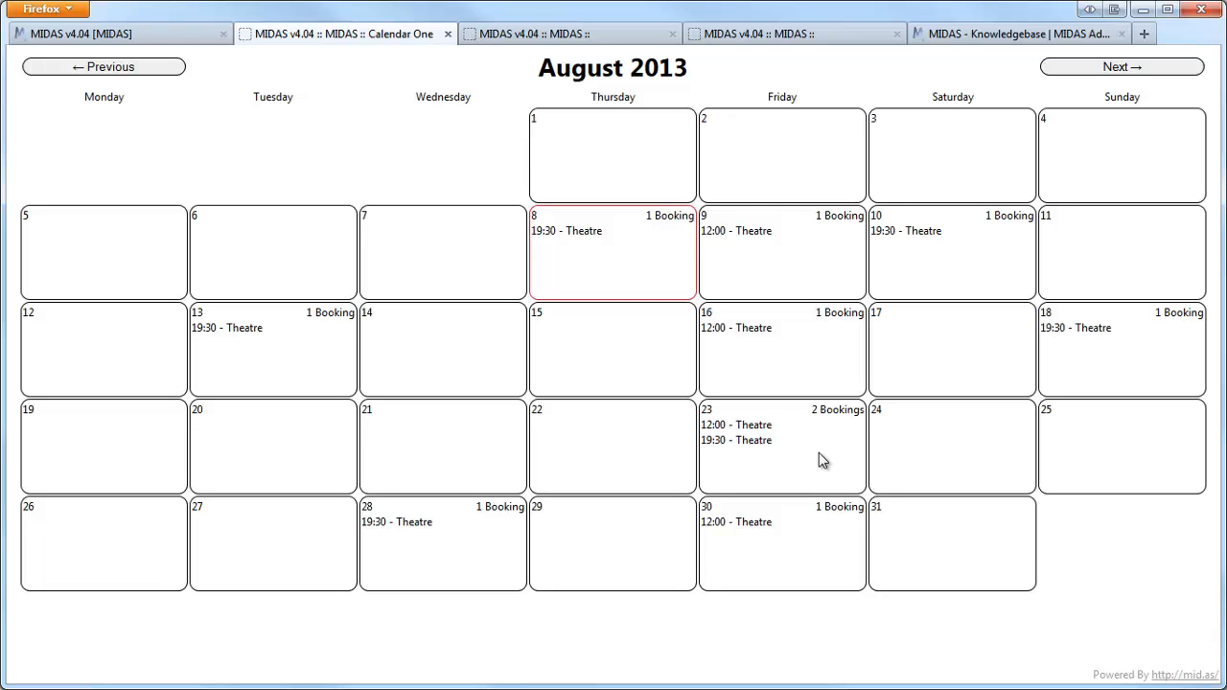
click(114, 30)
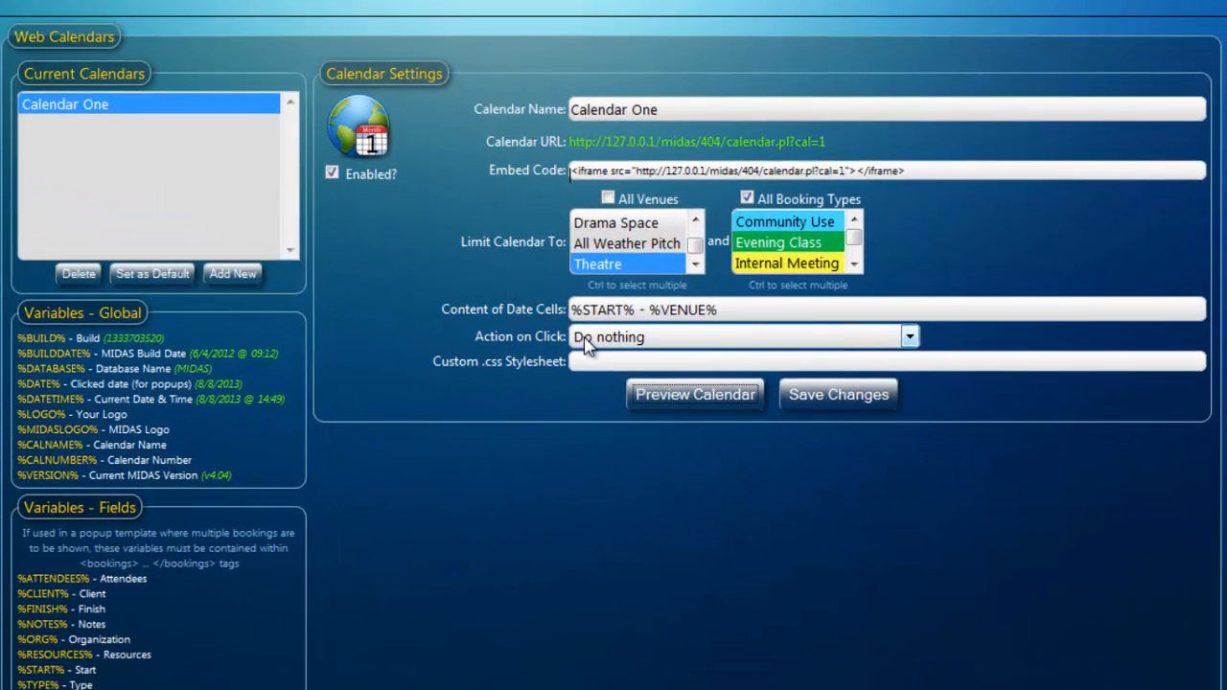
- Set the click action to show extended info for the selected booking in a 400 x 500 popup
click(586, 343)
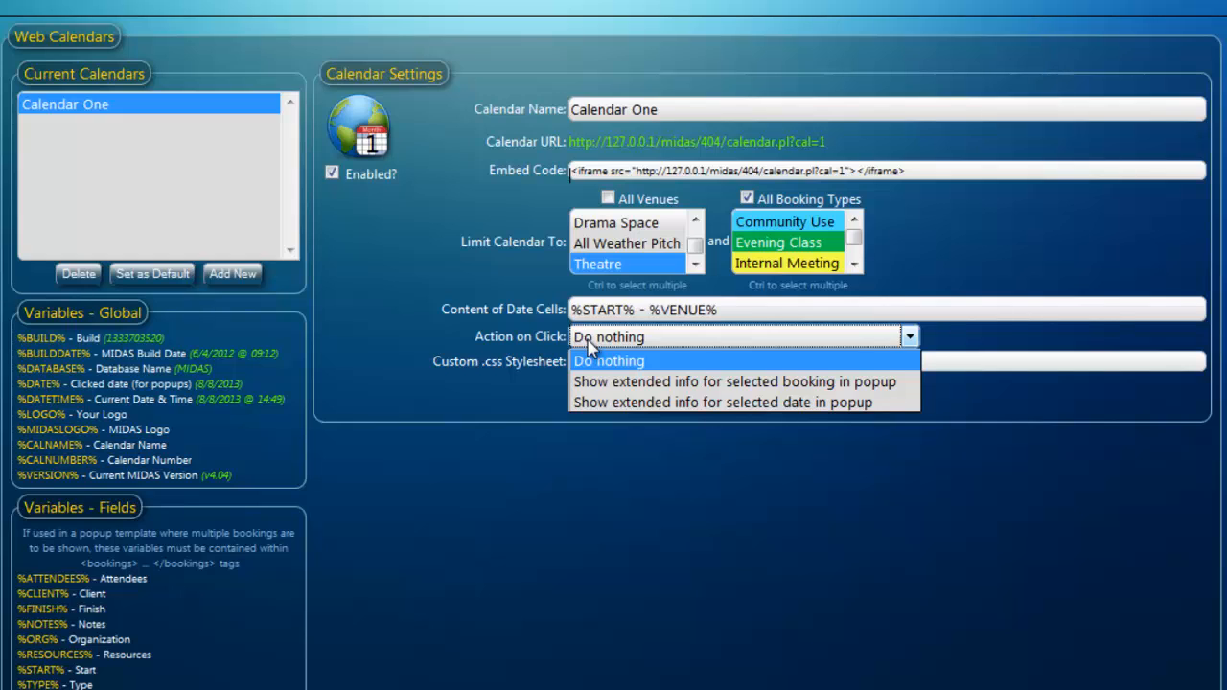
click(599, 383)
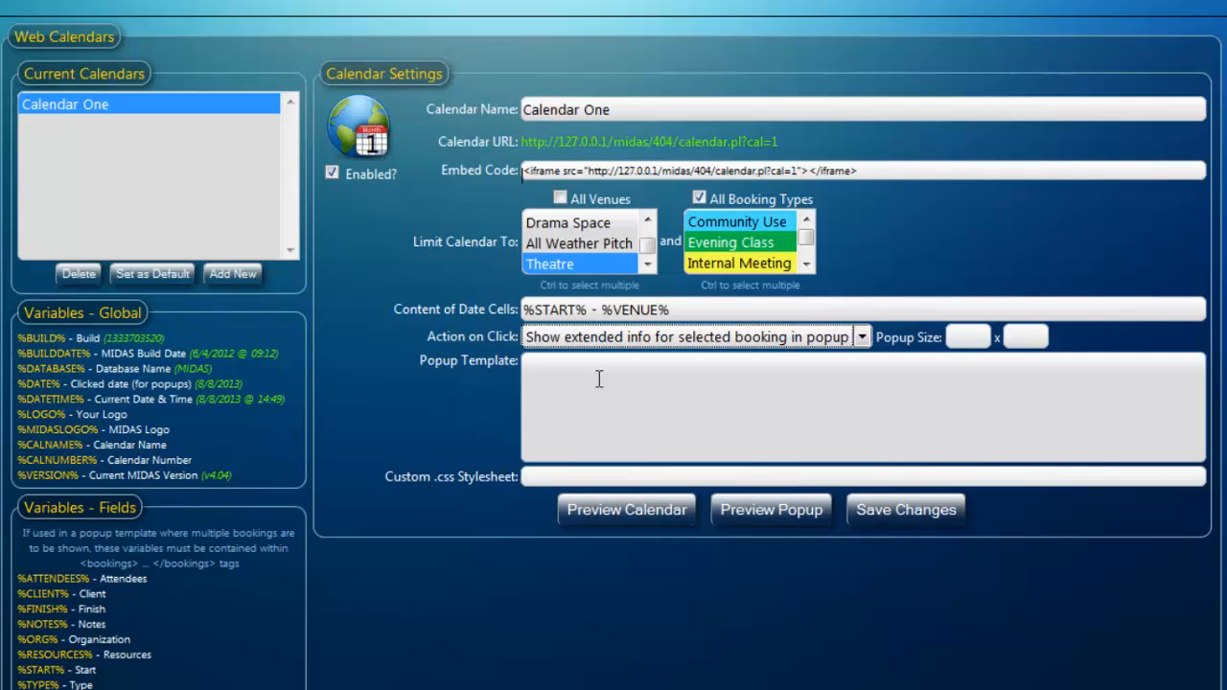
click(966, 338)
text(400)
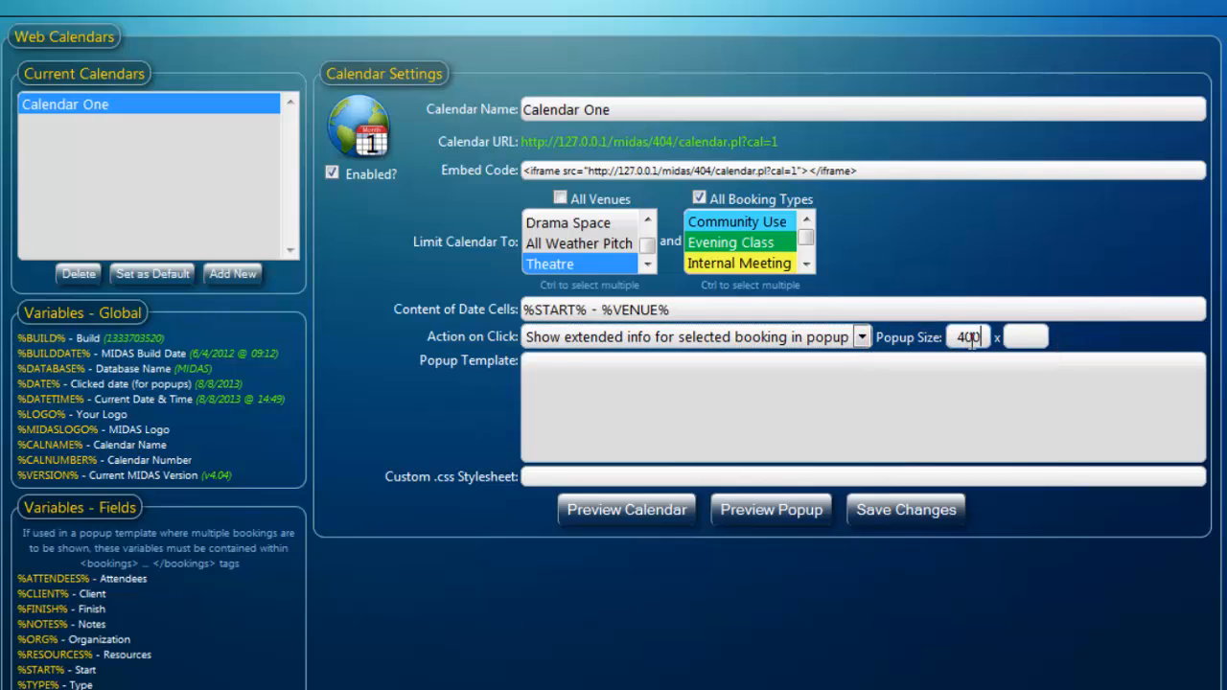
click(1013, 337)
text(500)
click(1117, 340)
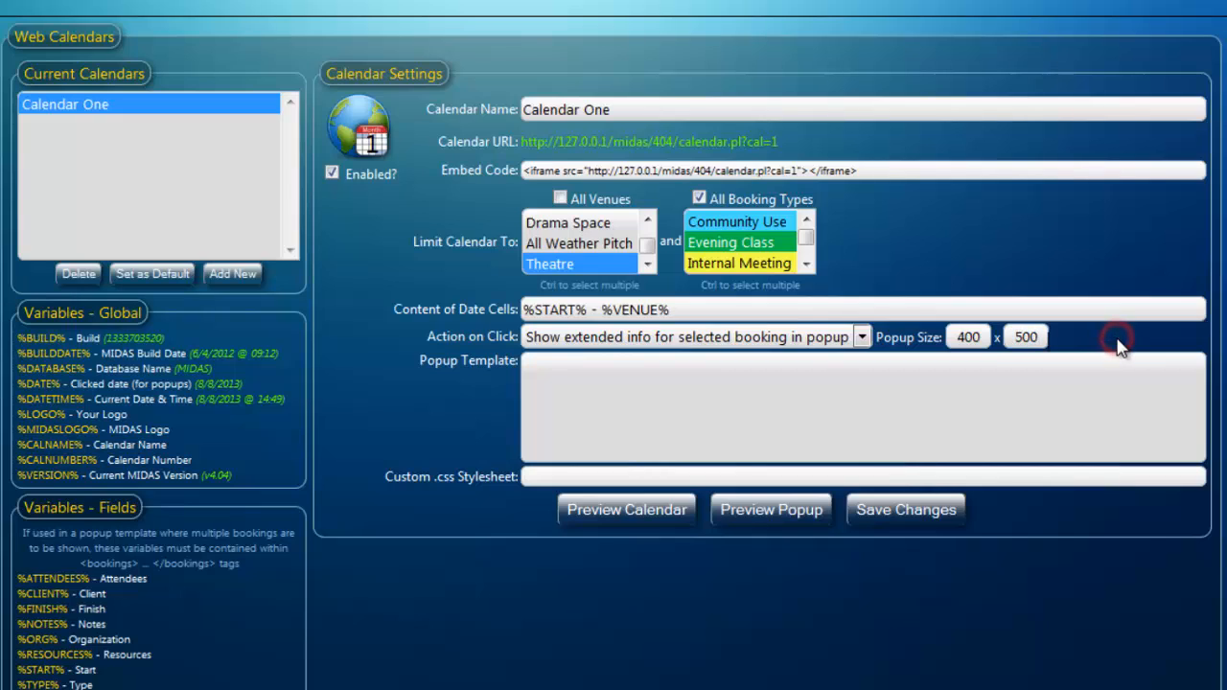
- Begin the popup template with the heading line <h1>%DATE%</h1>
click(623, 391)
text(<h1>%DATE%</h1>)
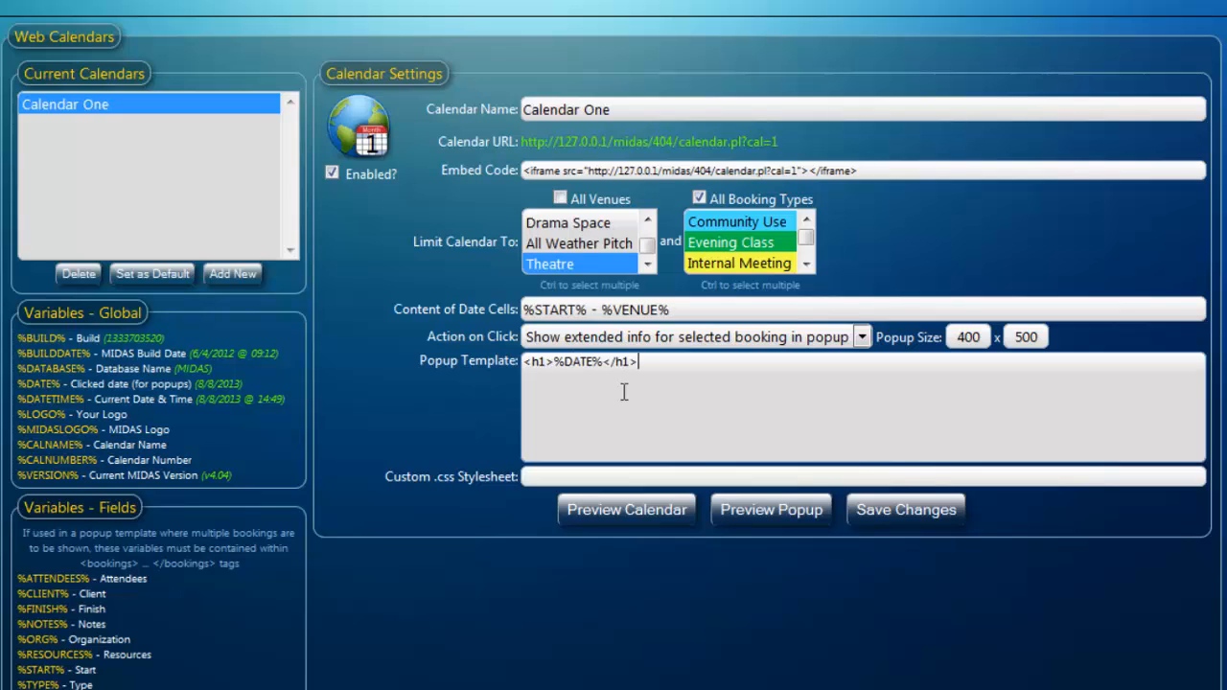
- Add the popup template line <h2>%START% - %FINISH%, %VENUE%</h2>
key(Return)
text(<h2></h2>)
key(Left)
key(Left)
key(Left)
key(Left)
key(Left)
text(%START% - %FINISH%, )
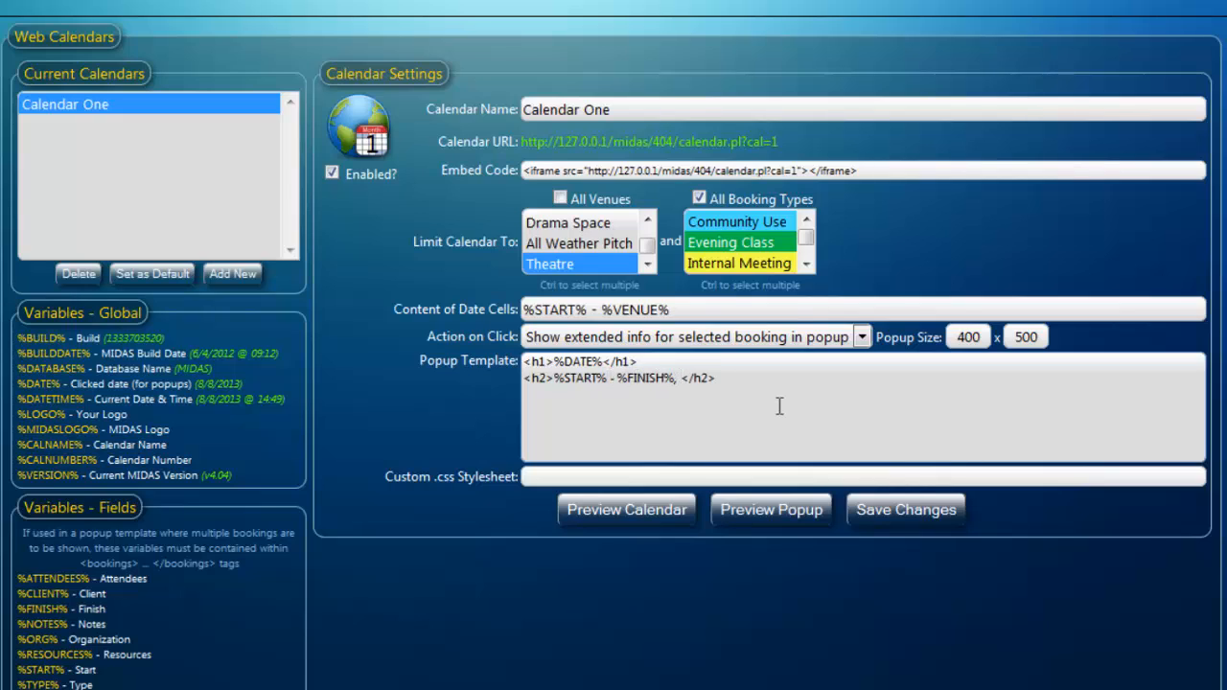
text(%VEN)
text(UE%)
- Add an <hr> line and a %NOTES% line to the popup template and save the settings
click(791, 379)
key(Return)
text(<hr>)
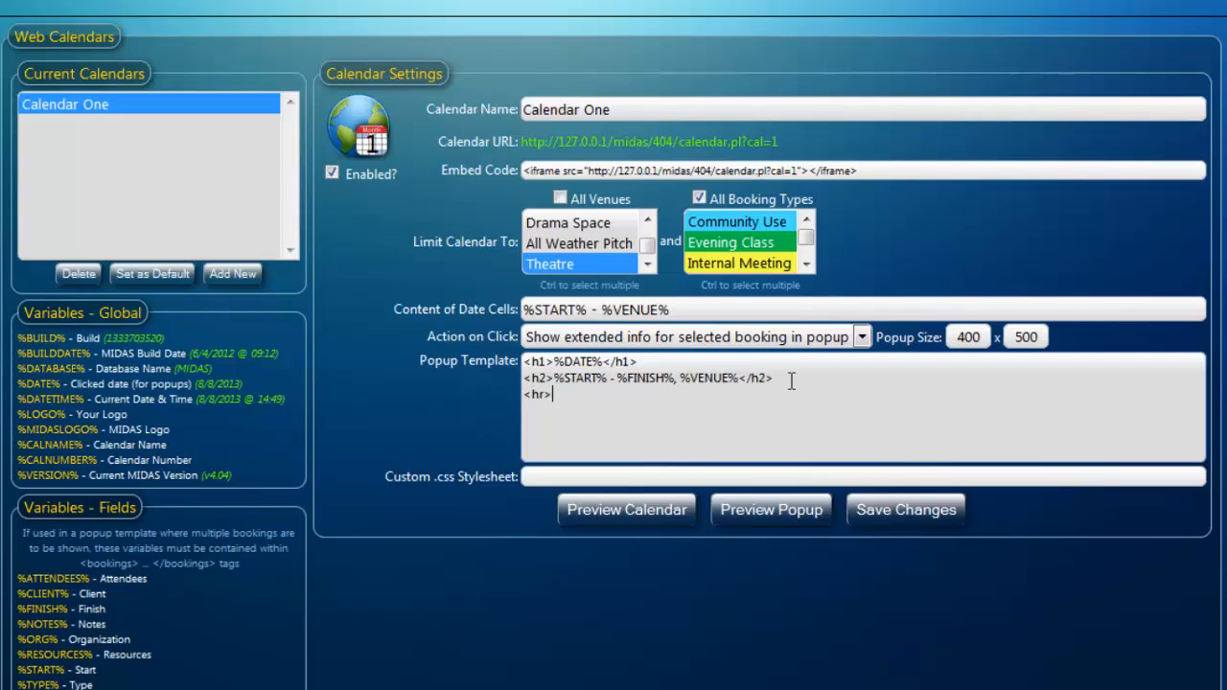
key(Return)
text(%NOTES%)
click(889, 516)
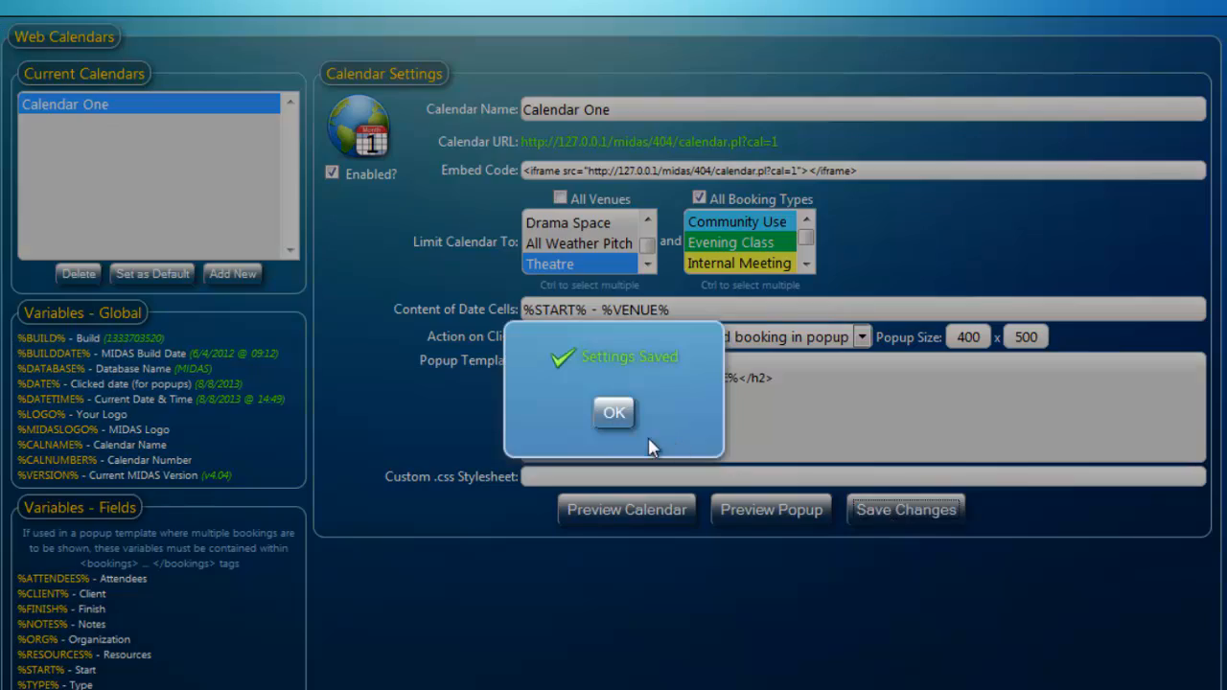
click(613, 414)
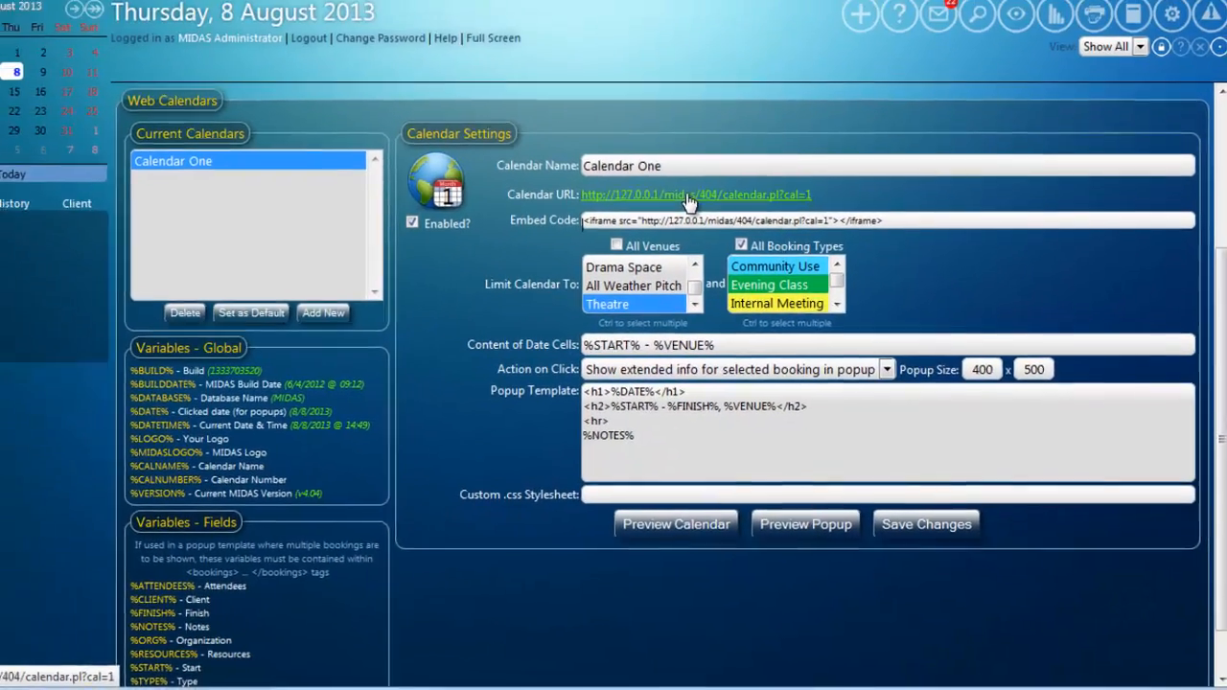
- Open the calendar URL in a new tab and view a Theatre booking's popup
middle_click(689, 196)
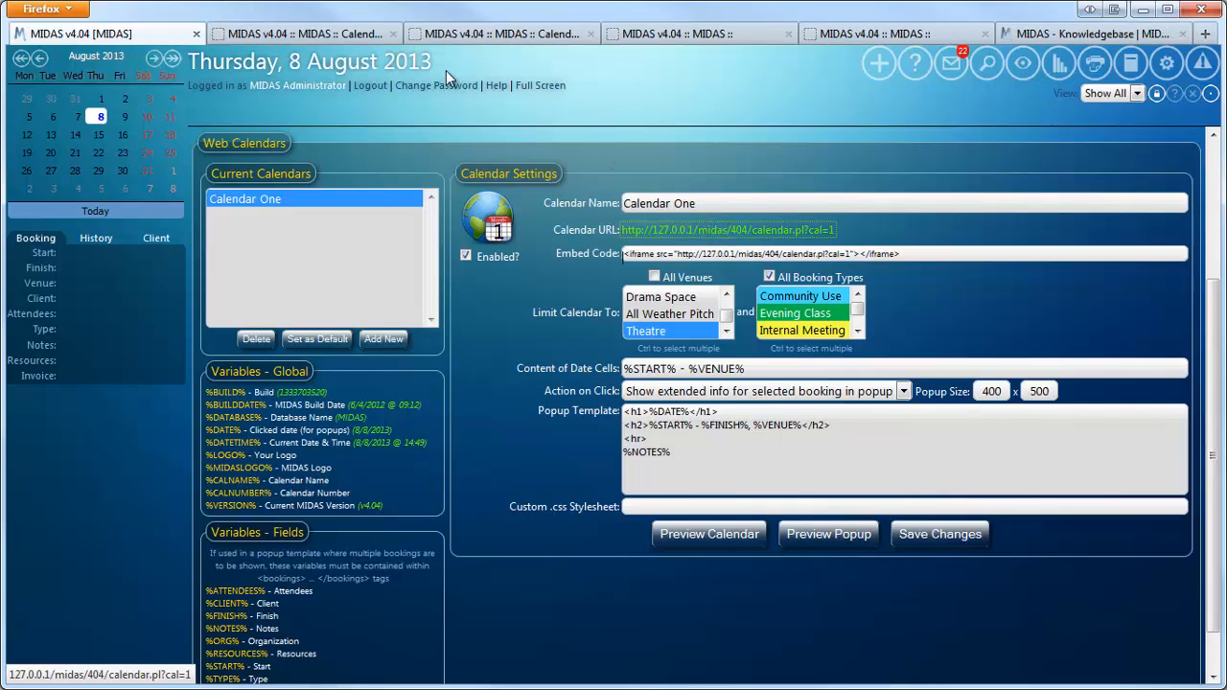
click(288, 34)
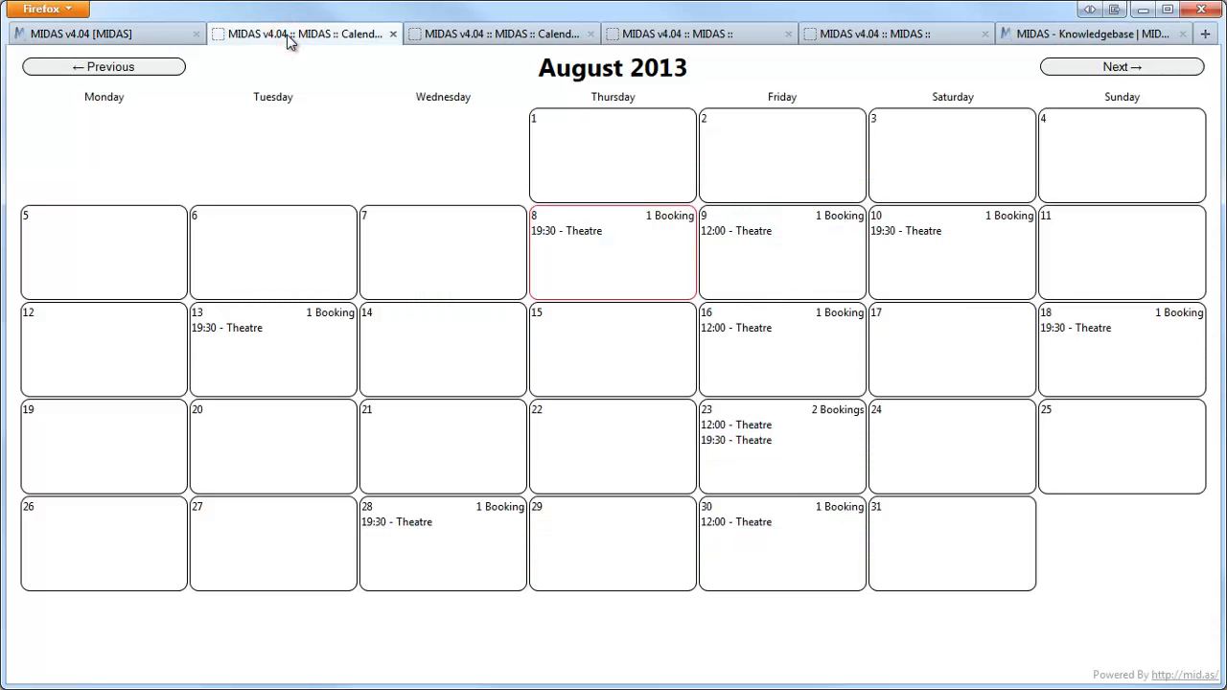
click(917, 239)
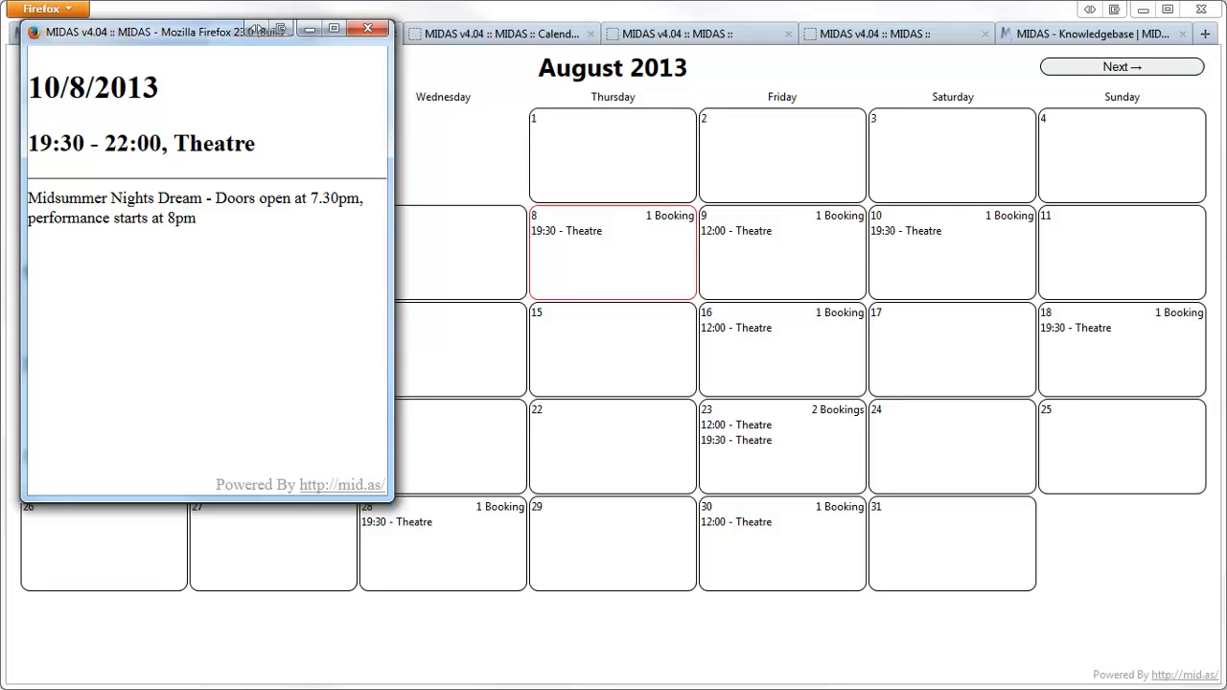
click(366, 29)
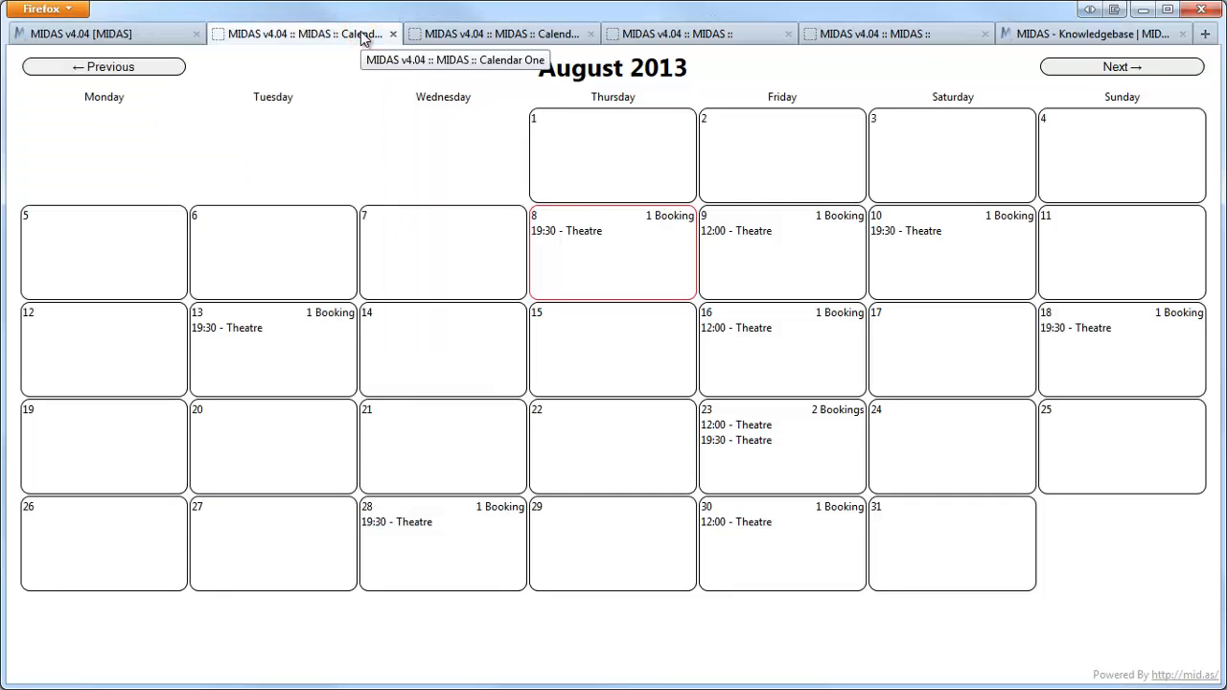
- Browse the Web Calendars documentation in the knowledgebase tab
click(1047, 36)
scroll(1076, 200, down, 10)
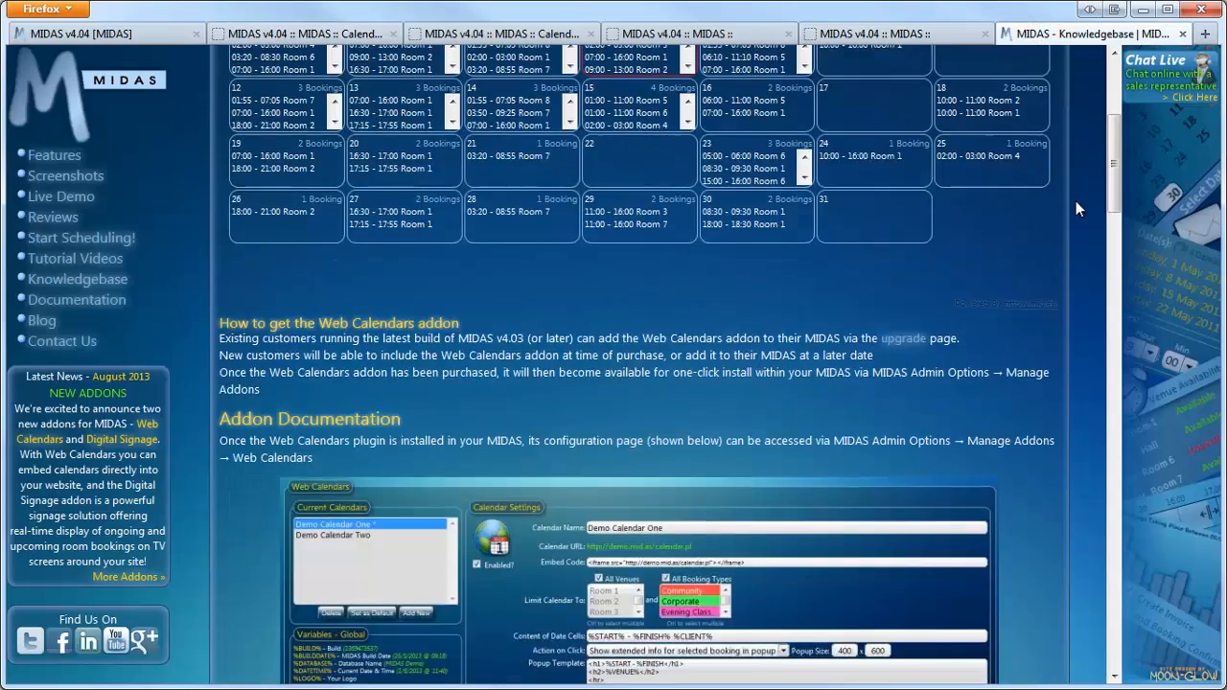
scroll(1076, 201, down, 10)
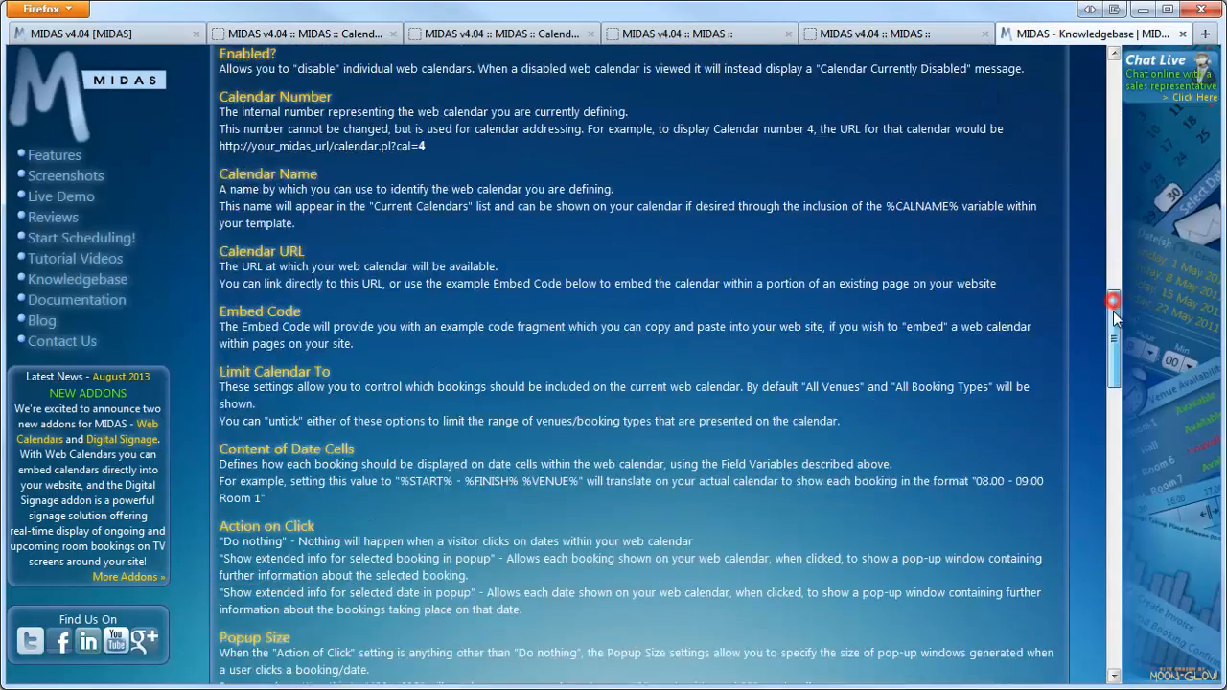
drag(1113, 310, 1114, 550)
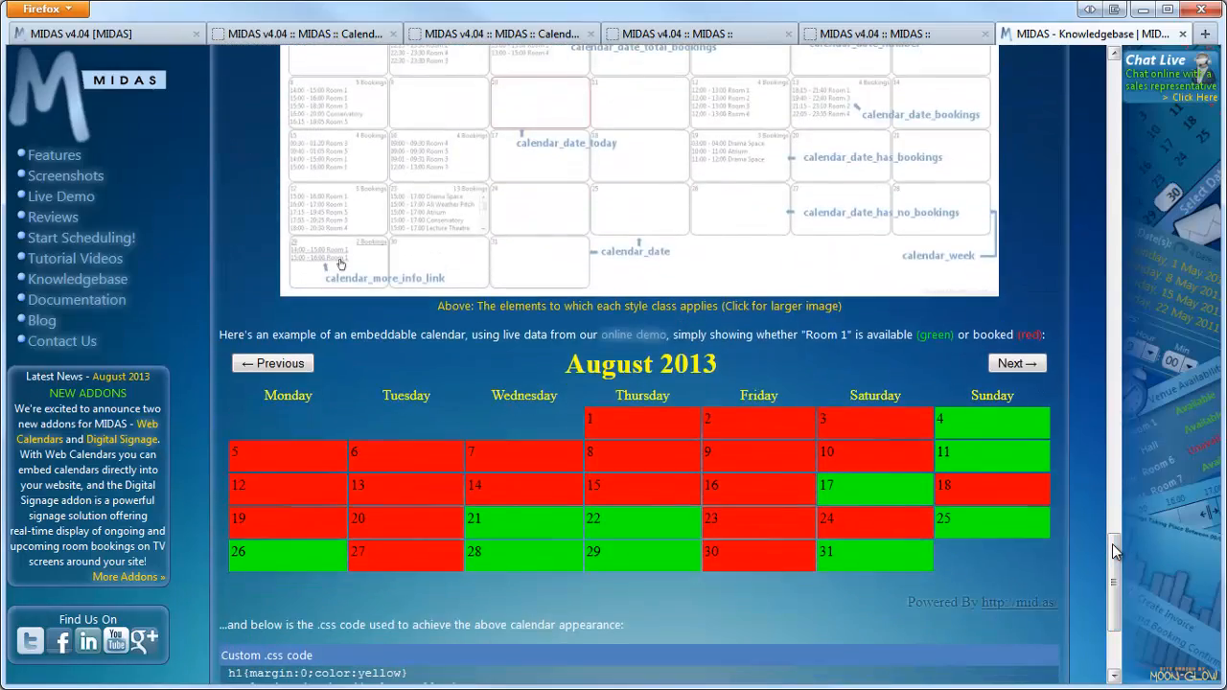